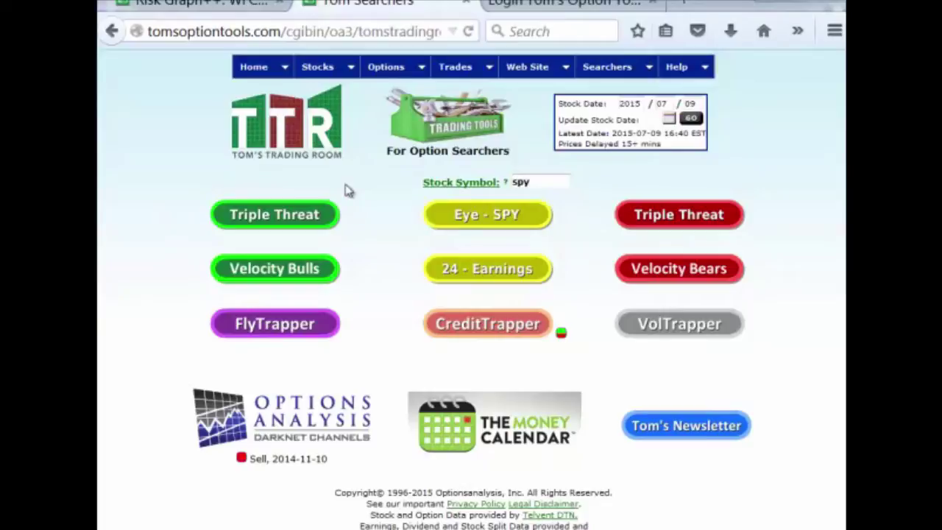
- Open the Risk Graph++ page for saved trades
mouse_move(470, 67)
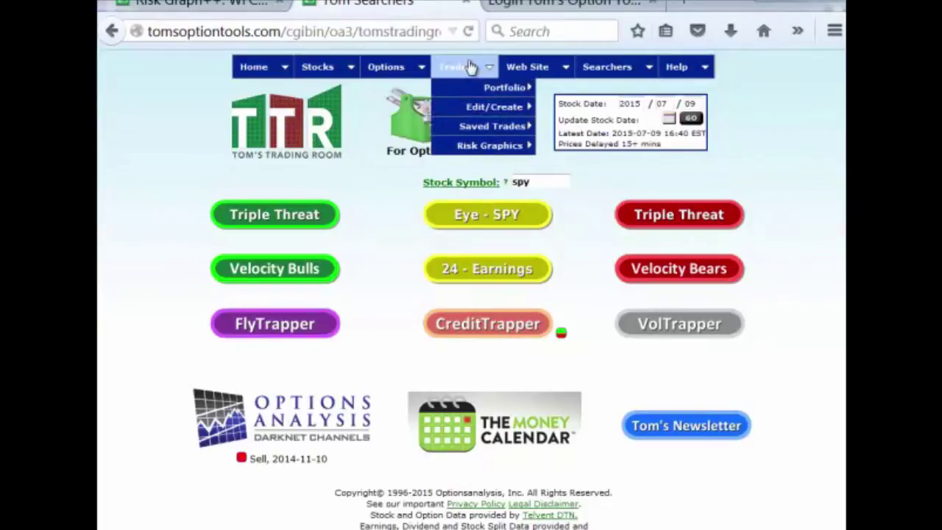
mouse_move(485, 153)
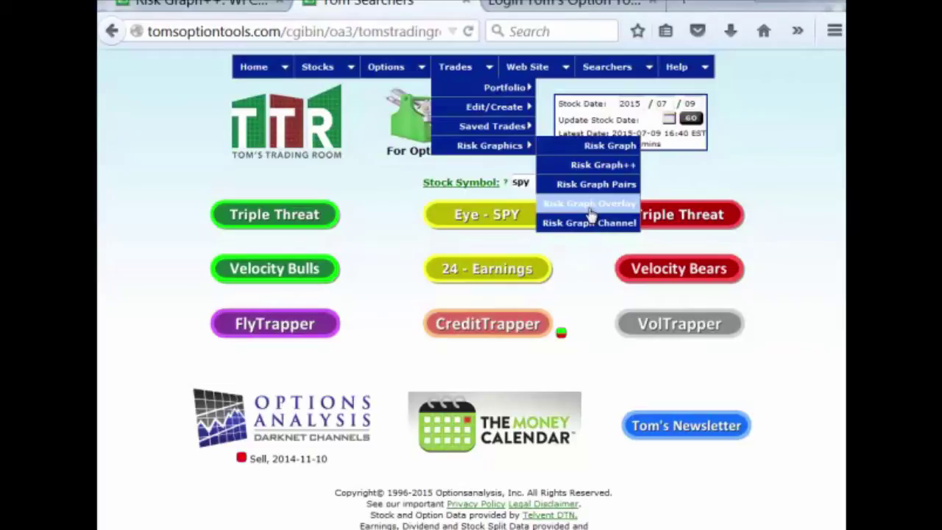
left_click(587, 174)
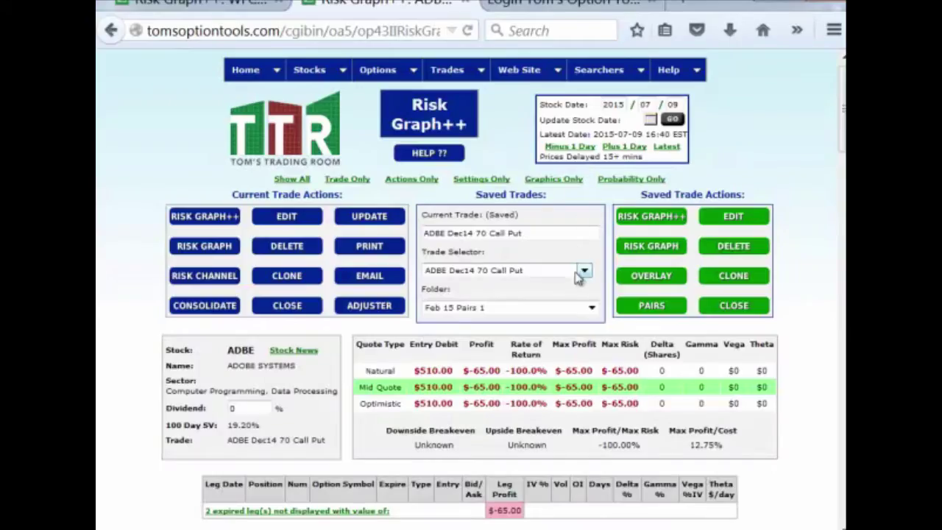
- Switch to the Butterfly Master Wk 5 trade folder and select the saved trade JNJ Jun15W1 96-100-104 Put
left_click(592, 309)
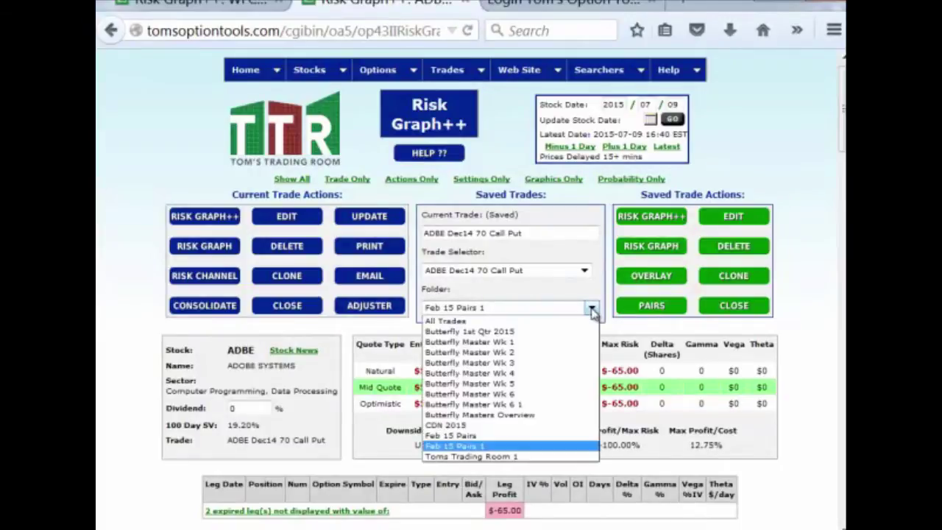
left_click(520, 384)
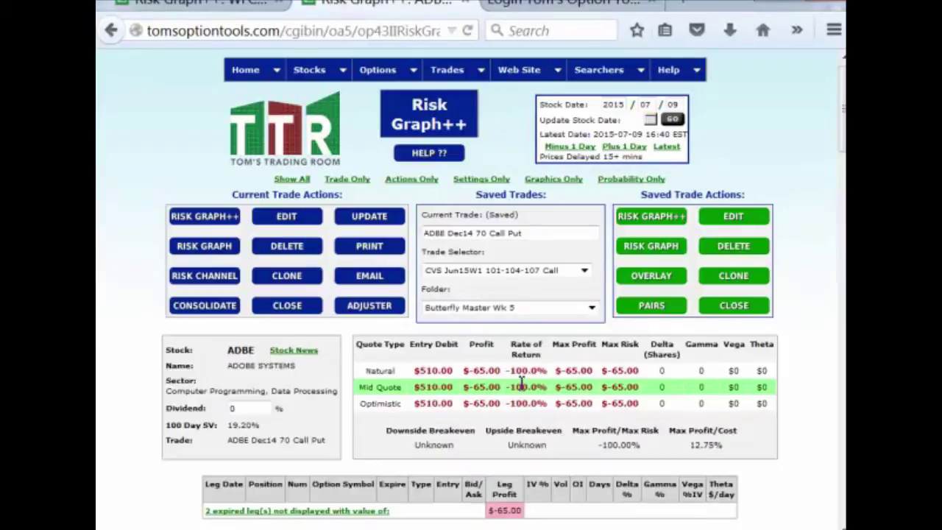
left_click(585, 271)
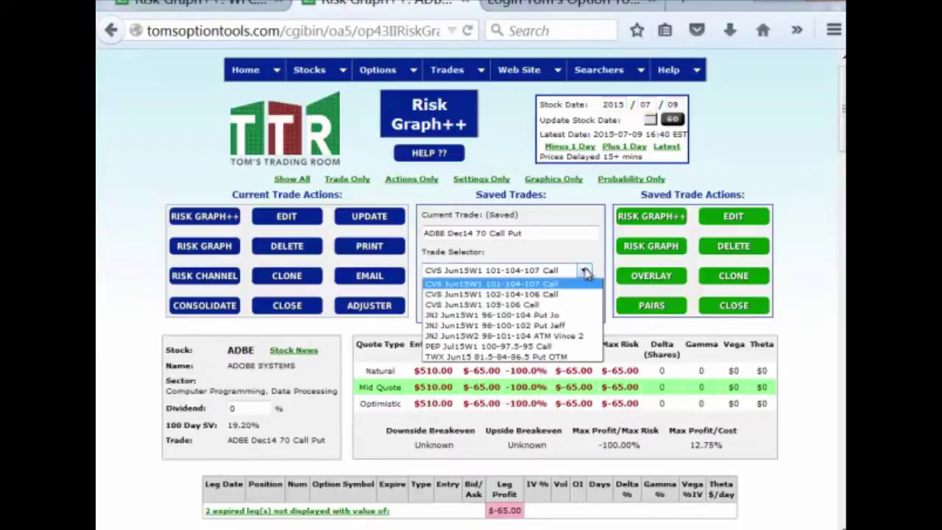
left_click(560, 316)
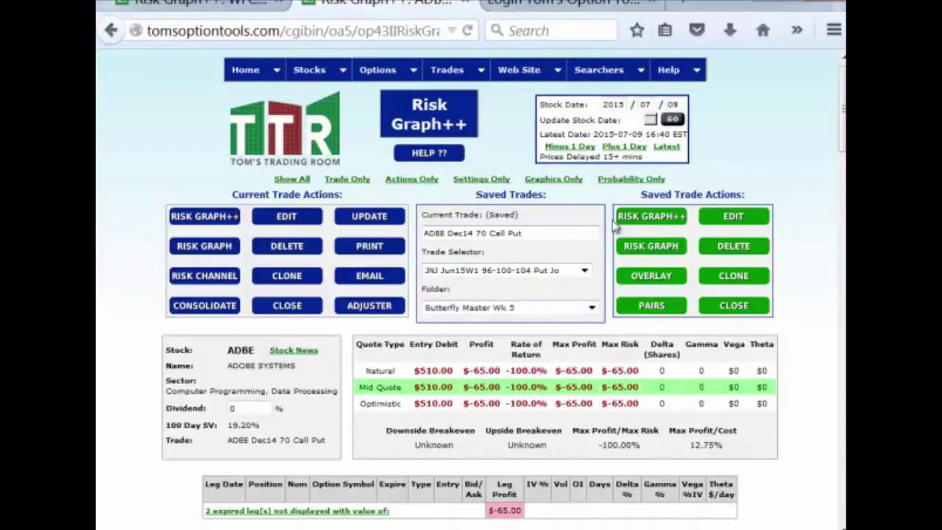
- Set the stock date to 2015/06/04 and update the page to backtest from that date
left_click(652, 105)
key("BackSpace")
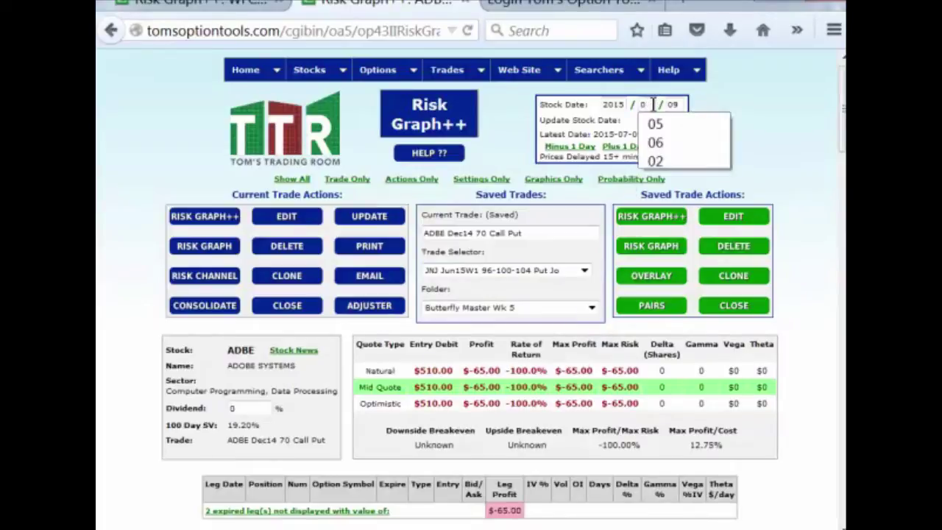
type("6")
key("Tab")
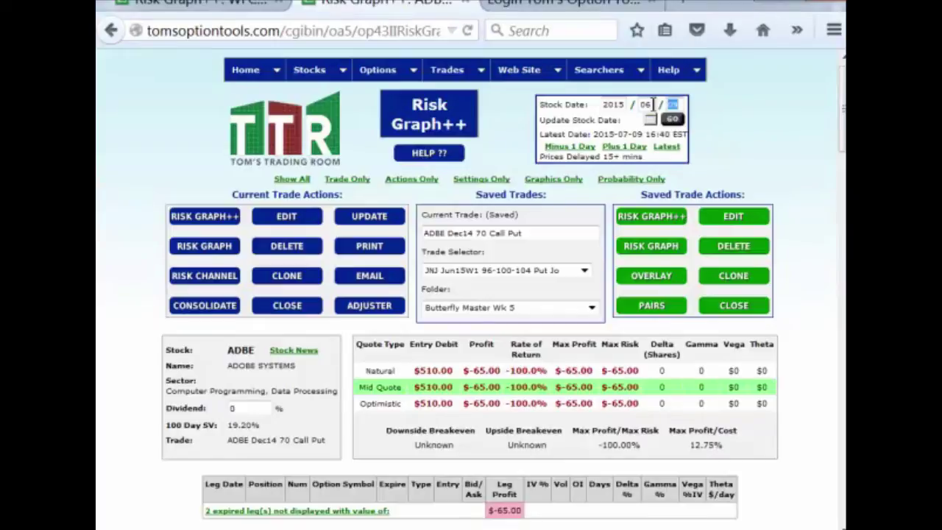
type("4")
left_click(673, 119)
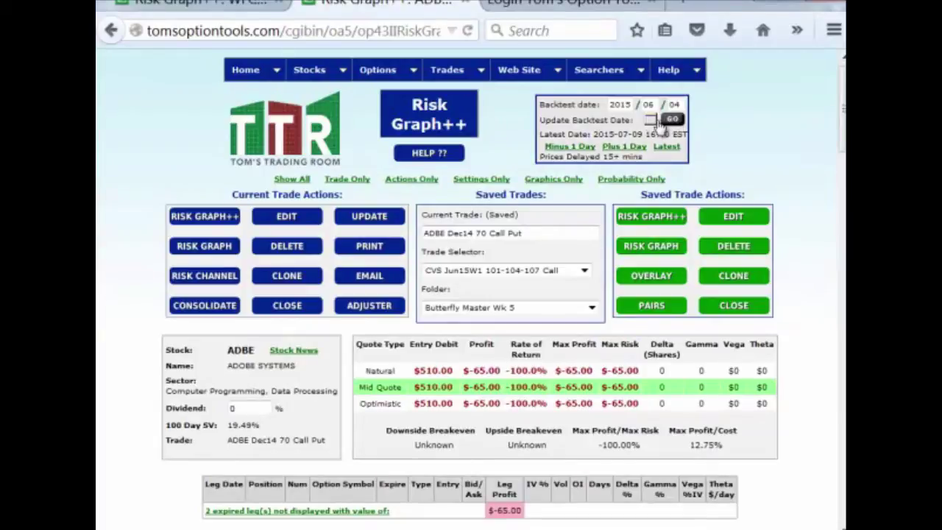
- Load the JNJ Jun15W1 96-100-104 Put trade in Risk Graph++ and overlay the saved JNJ Jun15W1 98-100-102 Put trade on it
left_click(584, 271)
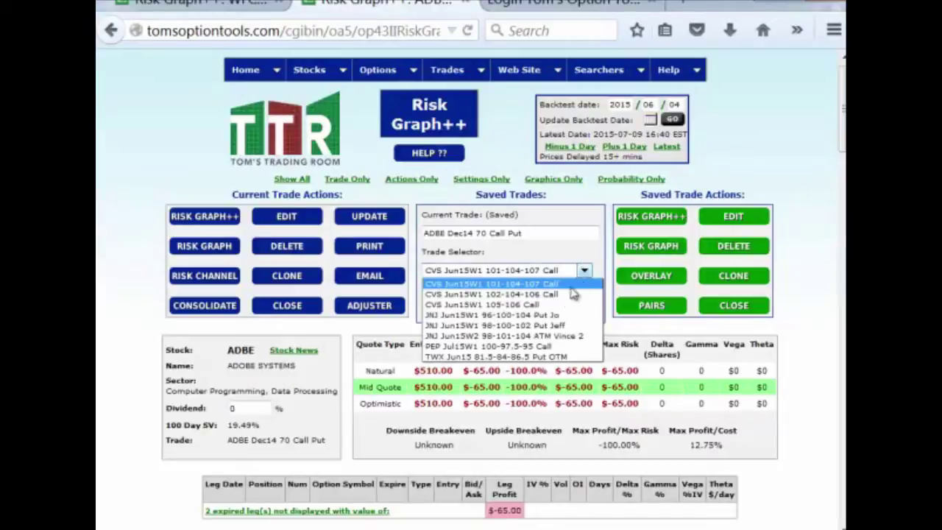
left_click(571, 293)
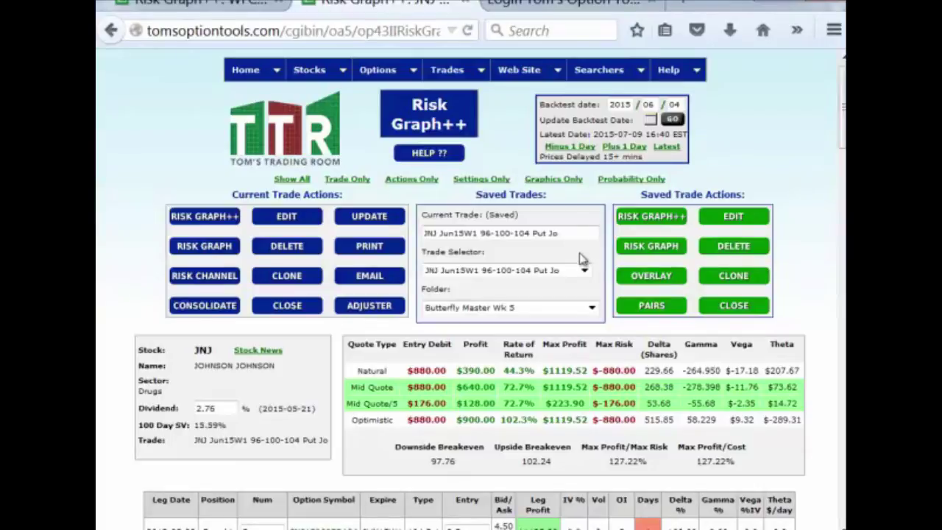
left_click(585, 271)
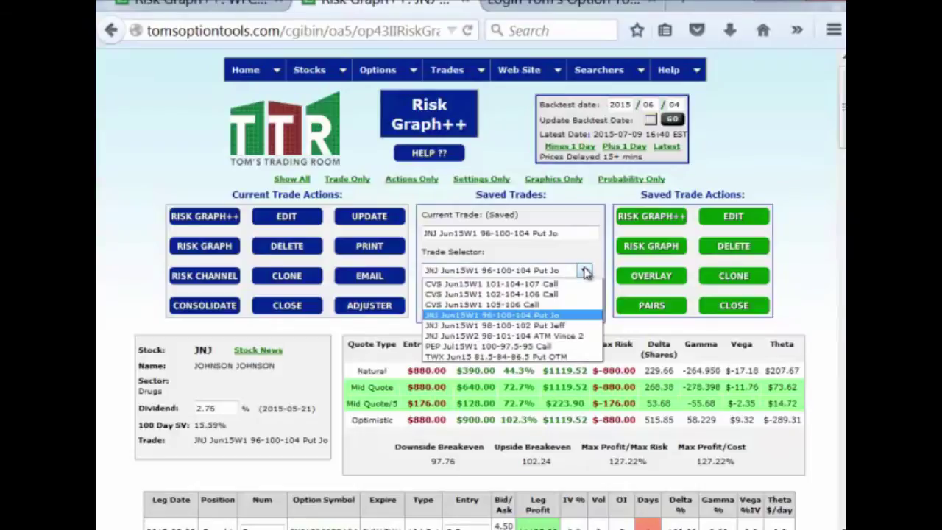
left_click(500, 325)
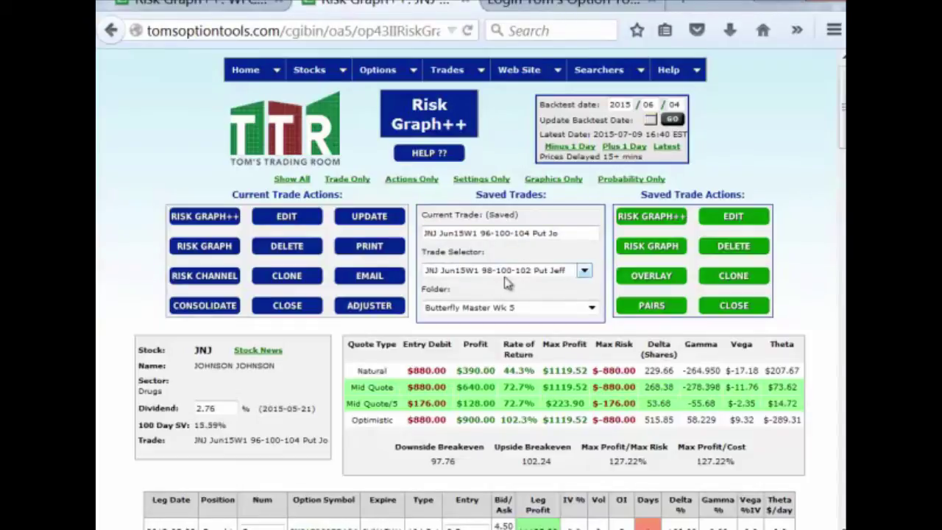
left_click(653, 286)
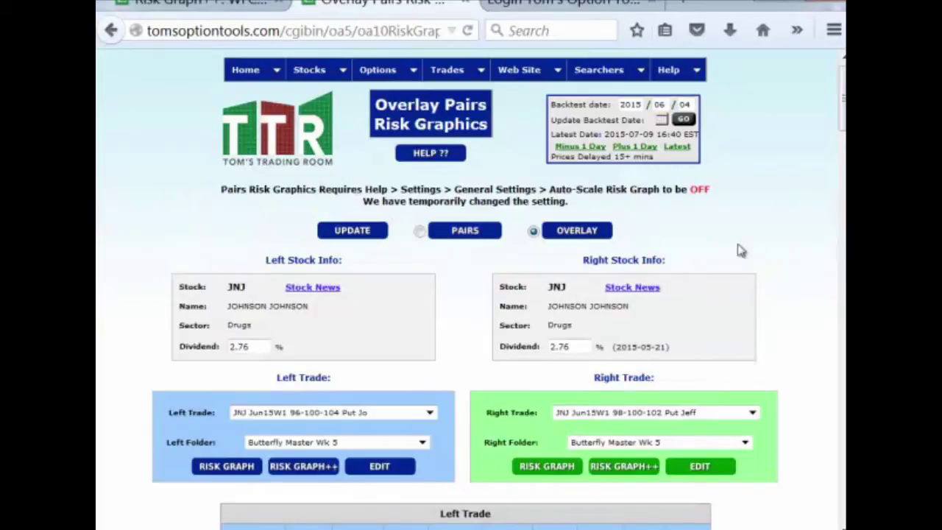
- Compare the entry cost, profit, rate of return and risk of the left and right trades, including the right trade's per-contract entry cost
left_click_drag(842, 95, 842, 105)
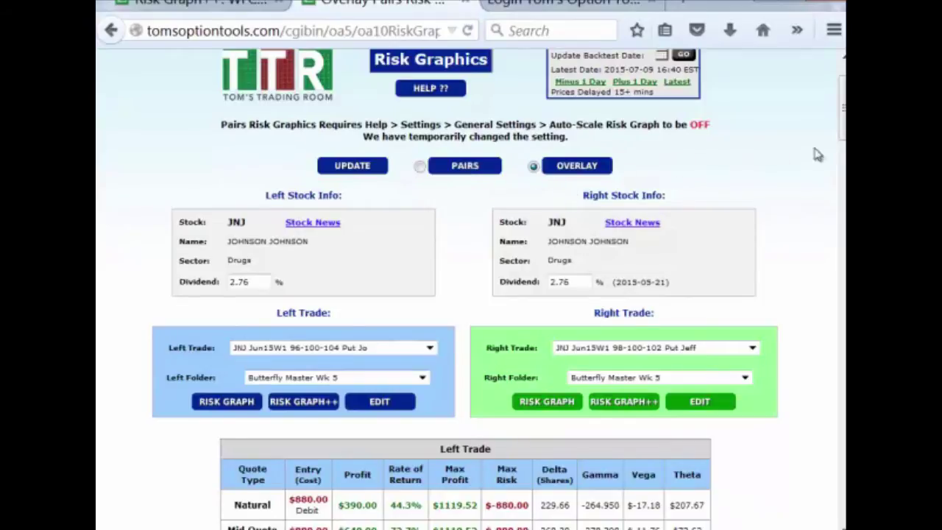
scroll(471, 294, "down", 3)
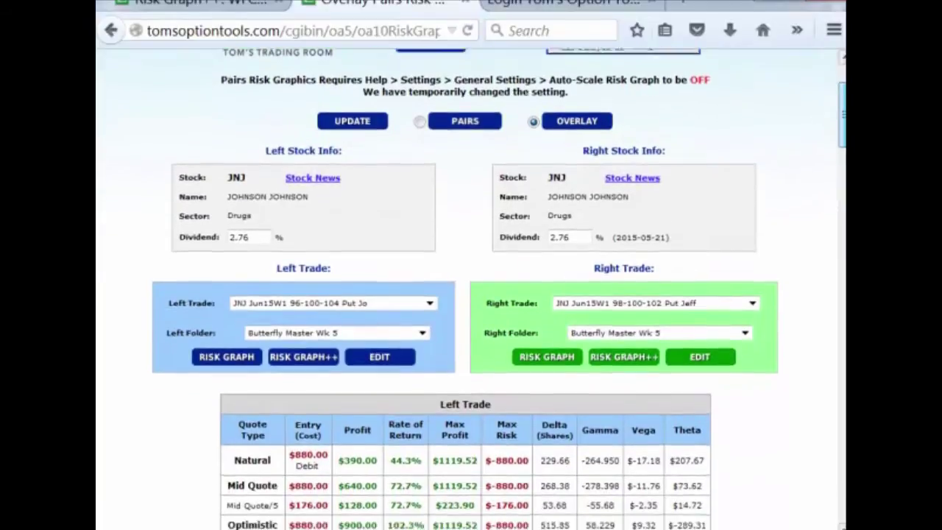
scroll(471, 294, "down", 1)
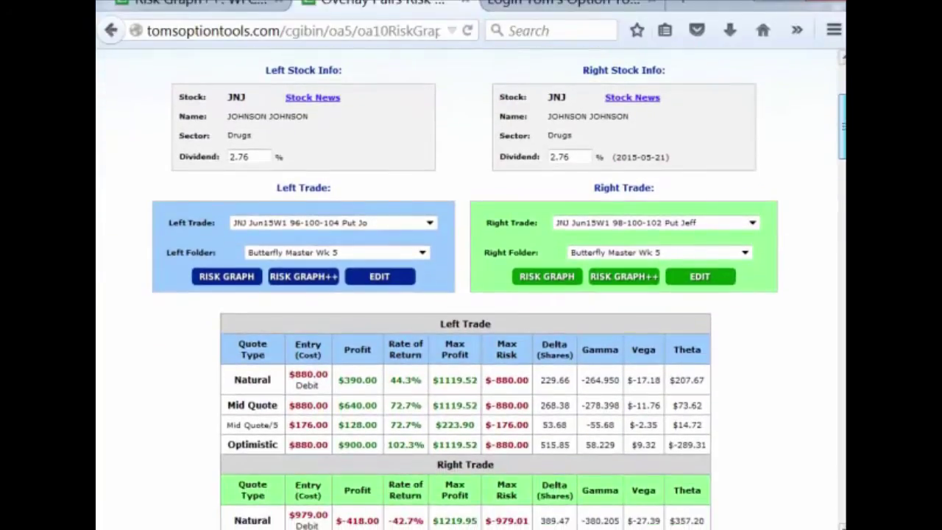
scroll(471, 294, "up", 6)
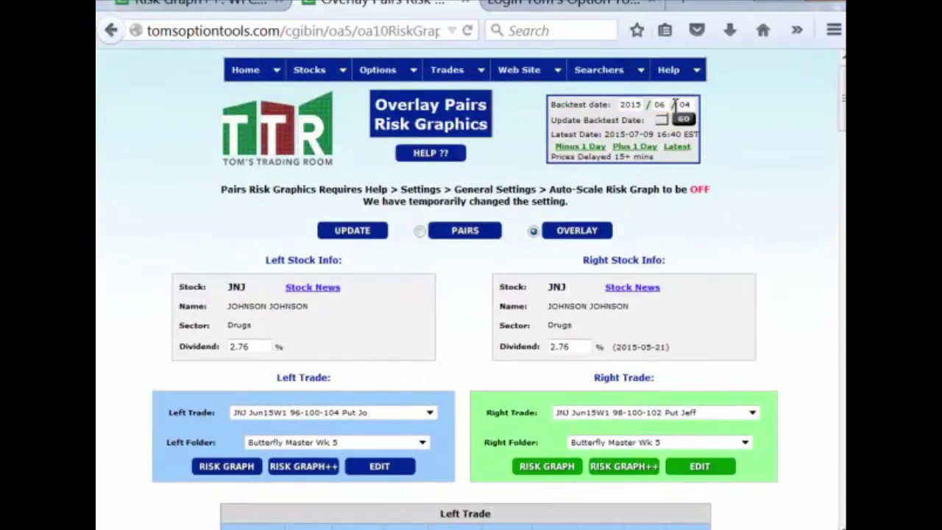
scroll(812, 121, "down", 1)
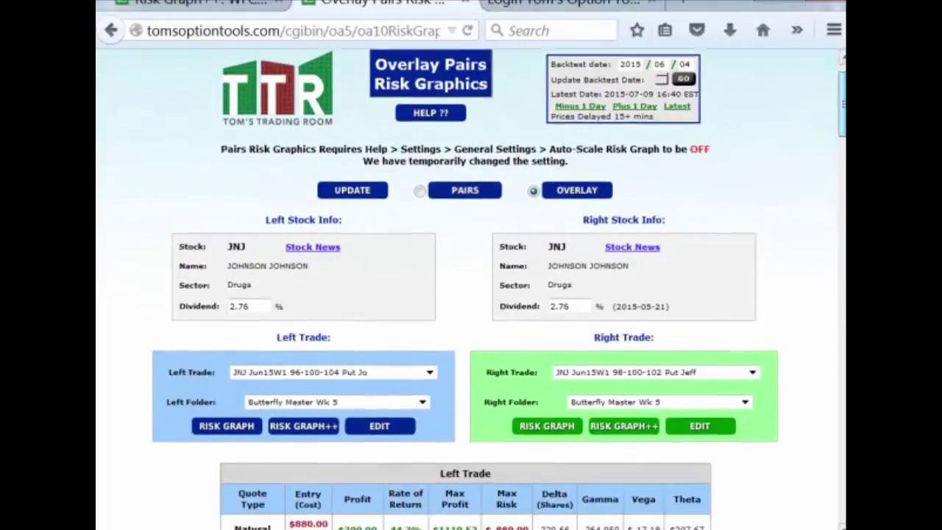
scroll(471, 294, "down", 9)
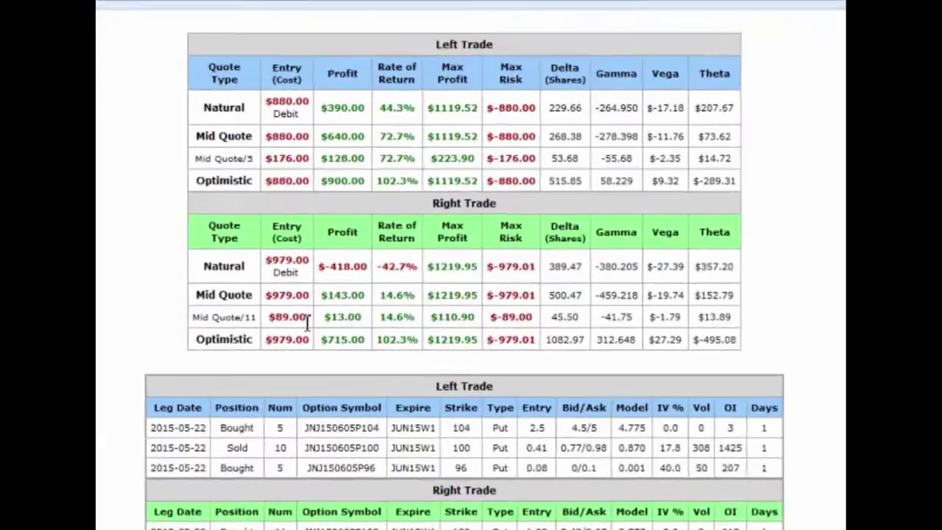
double_click(308, 321)
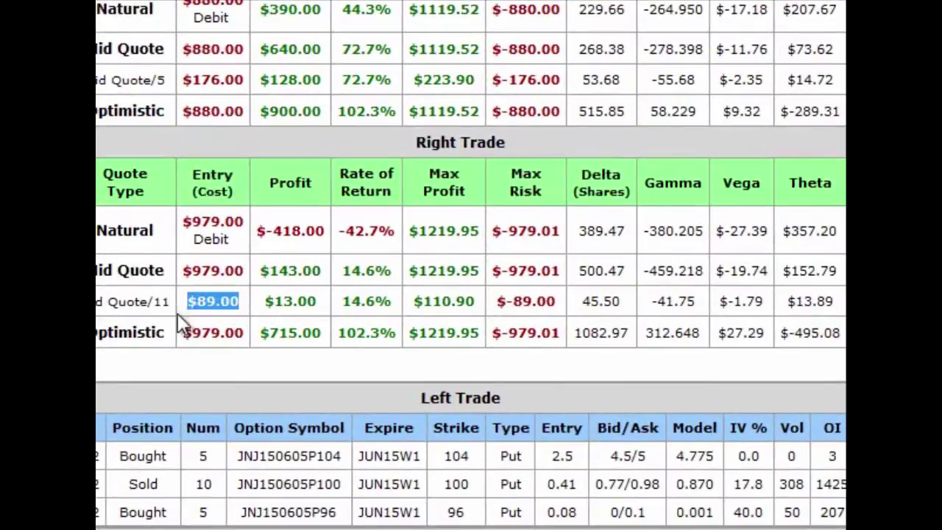
left_click_drag(243, 80, 171, 89)
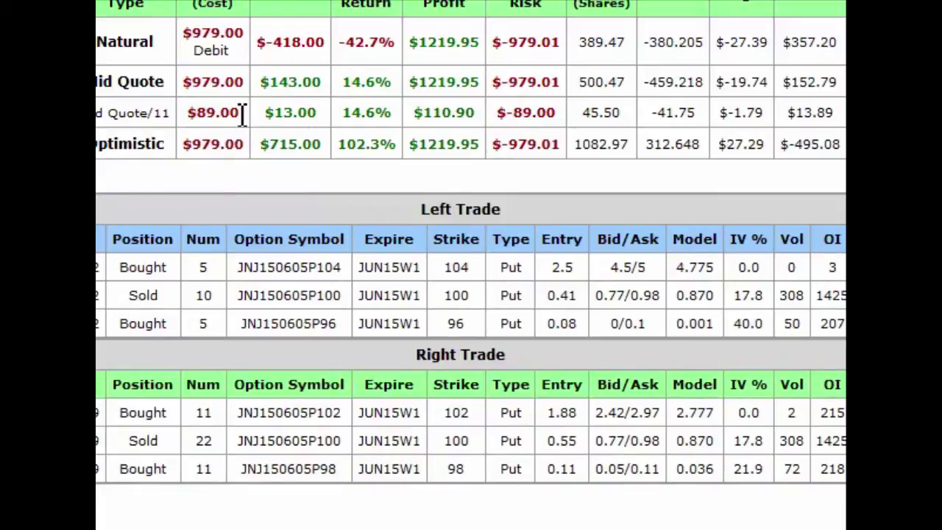
left_click_drag(244, 112, 185, 113)
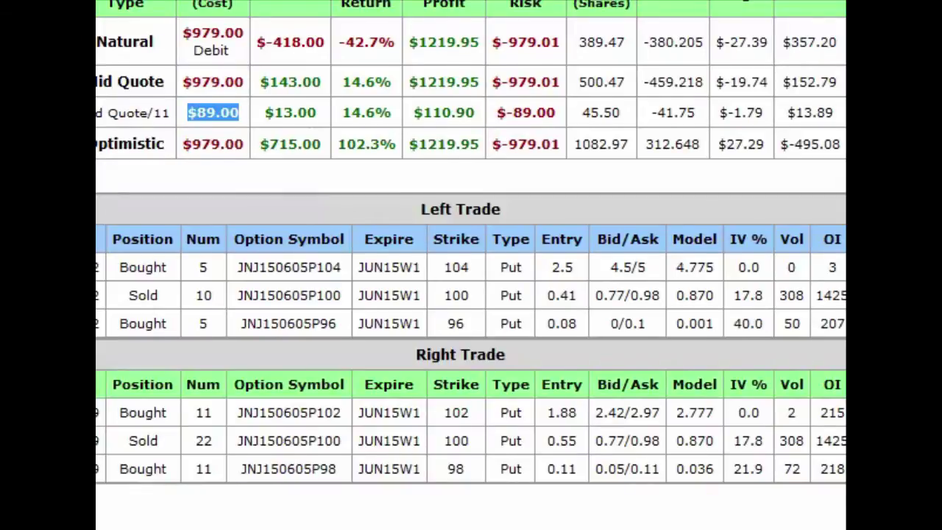
scroll(471, 265, "up", 3)
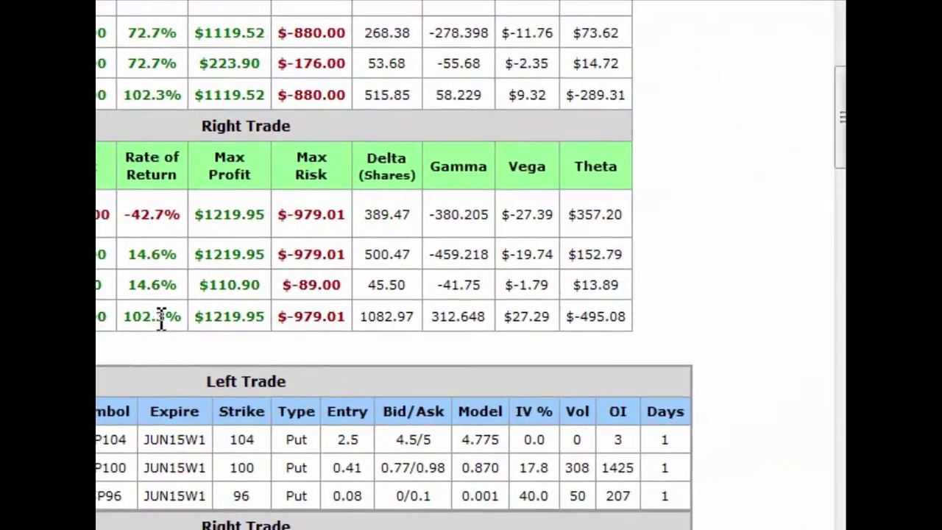
- Examine both trades' option legs and breakevens, and compare their profit curves in the overlaid risk graph
left_click_drag(840, 118, 839, 177)
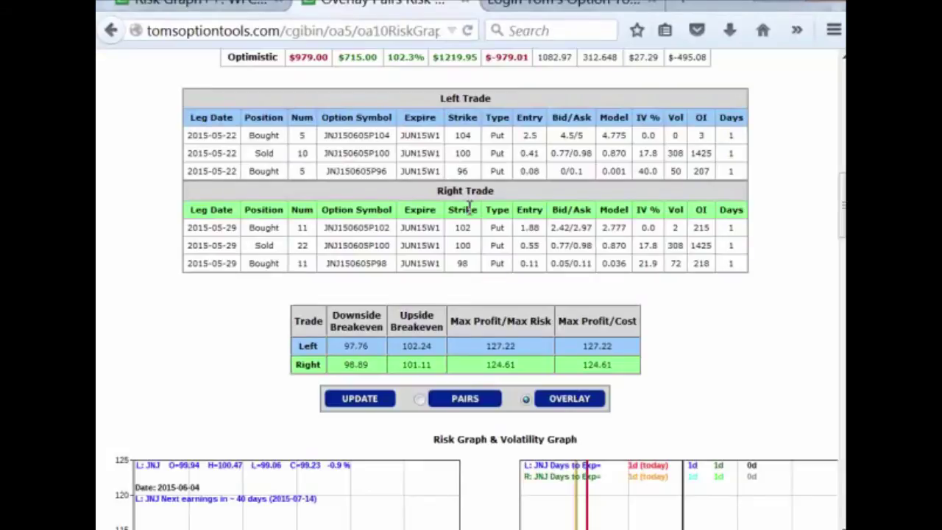
scroll(842, 214, "down", 1)
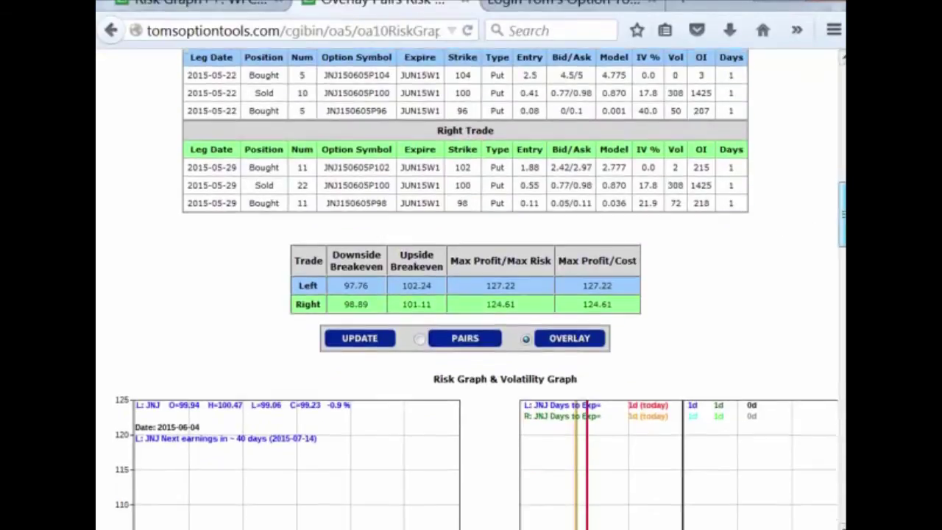
scroll(843, 220, "down", 3)
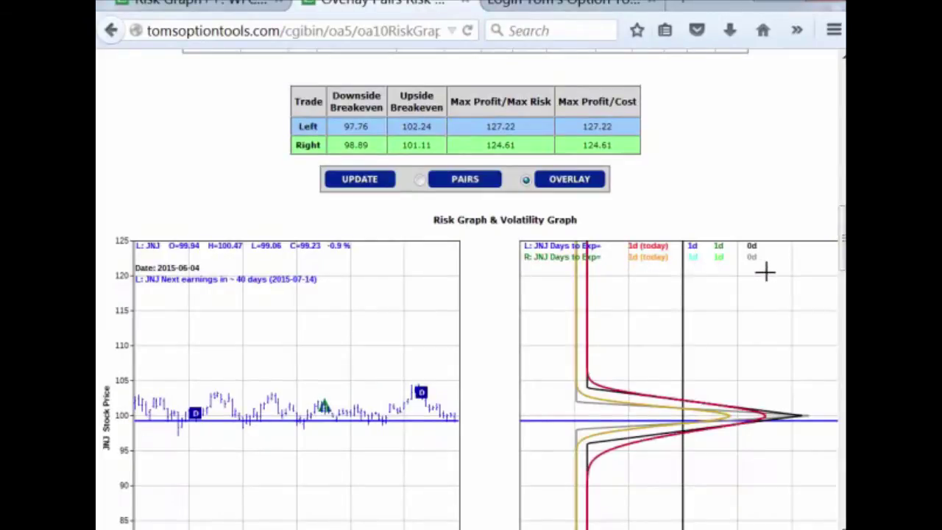
scroll(842, 242, "down", 1)
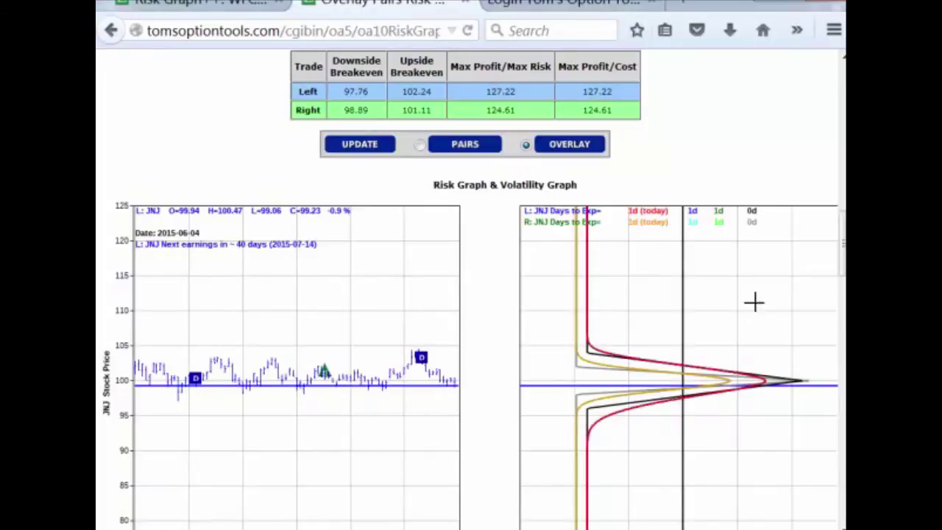
scroll(838, 250, "down", 1)
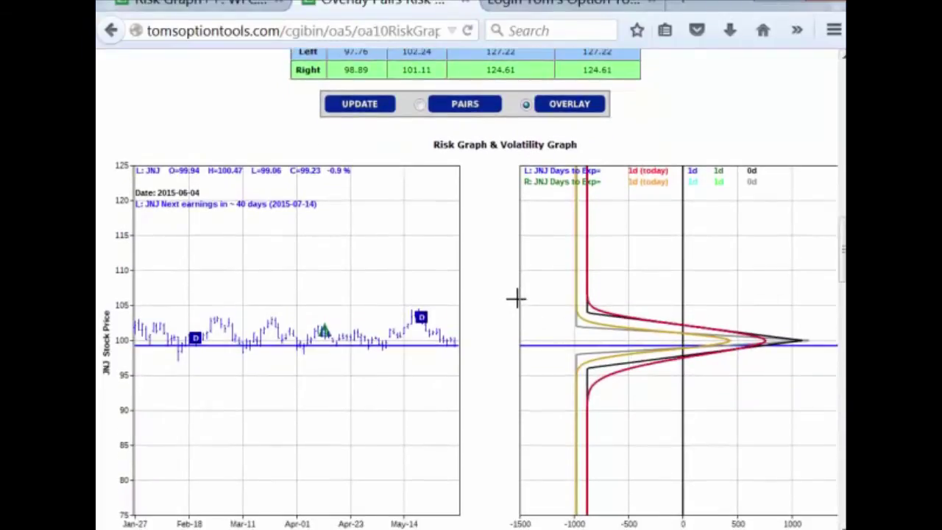
left_click_drag(537, 301, 538, 284)
left_click_drag(646, 316, 651, 342)
scroll(770, 370, "right", 3)
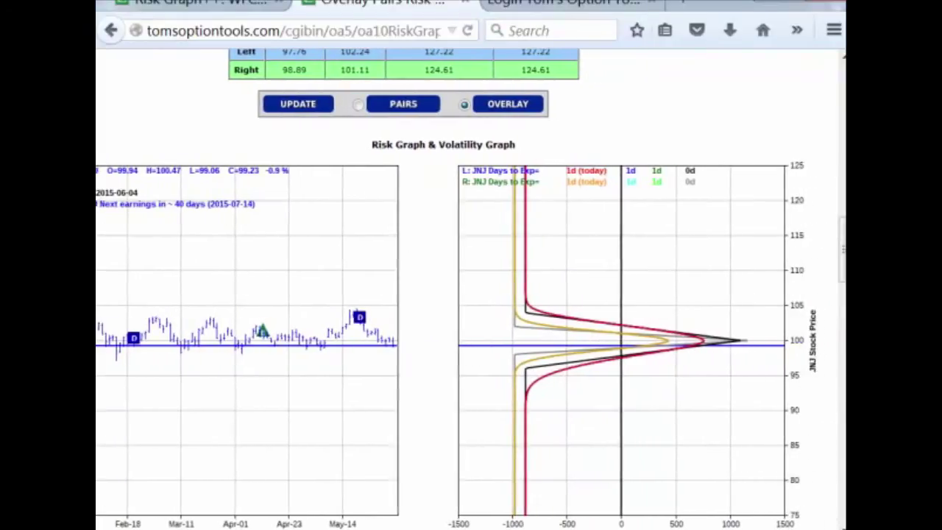
mouse_move(787, 303)
left_mouse_down()
mouse_move(793, 271)
mouse_move(842, 279)
mouse_move(842, 432)
mouse_move(829, 364)
mouse_move(798, 296)
left_mouse_up()
scroll(469, 287, "down", 1)
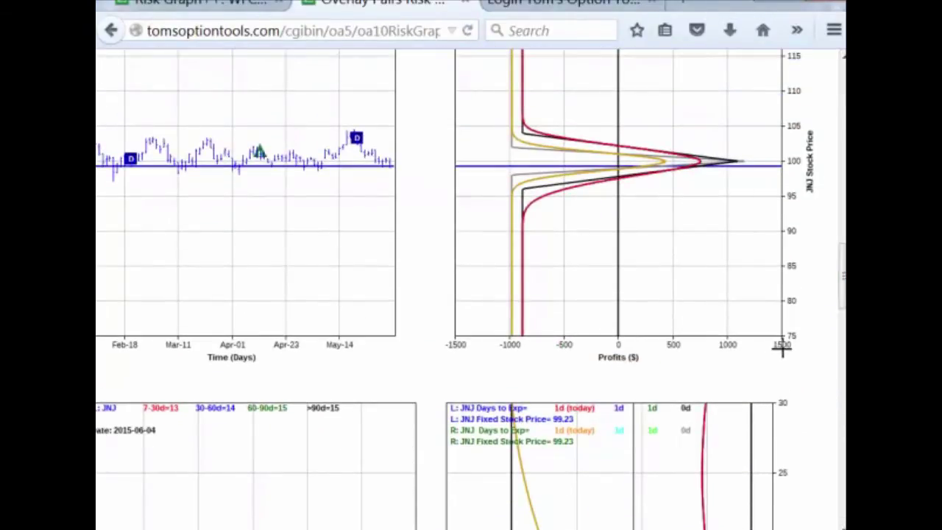
scroll(813, 162, "up", 2)
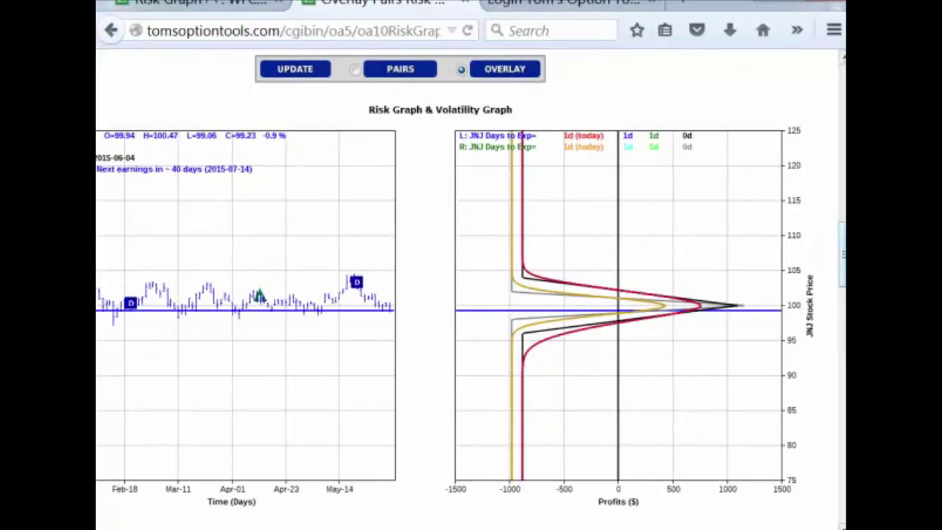
- Set the chart's stock price limits to 90 lower and 110 upper, and apply them to the overlay
left_click_drag(843, 258, 794, 419)
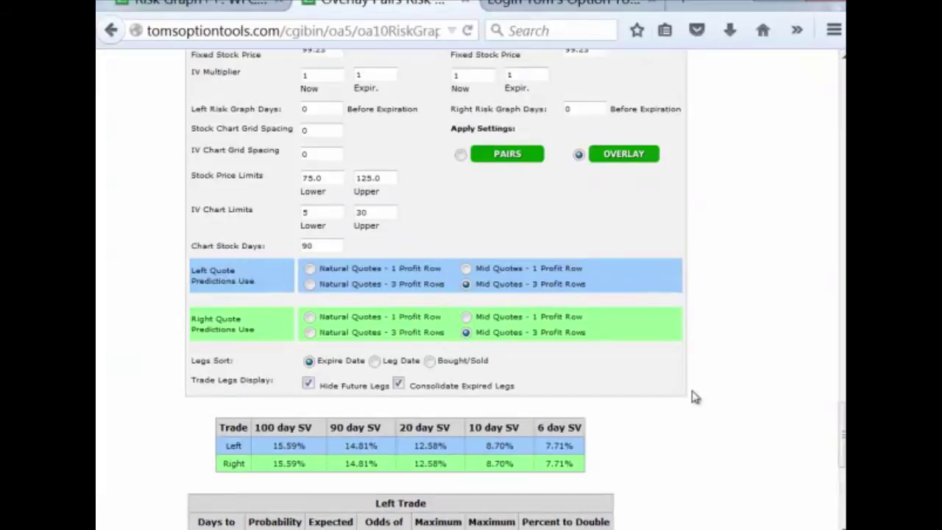
left_click_drag(340, 179, 245, 186)
type("90")
key("Tab")
type("110")
left_click(620, 163)
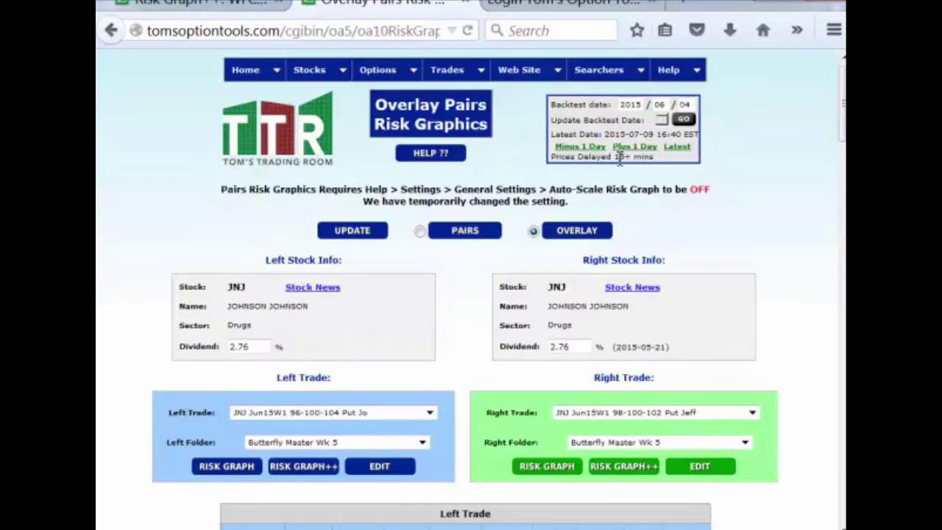
- Examine the overlaid JNJ profit curves between the 90 and 110 price limits, and check them against both trades' profit and risk tables
left_click_drag(842, 82, 805, 245)
scroll(802, 246, "down", 2)
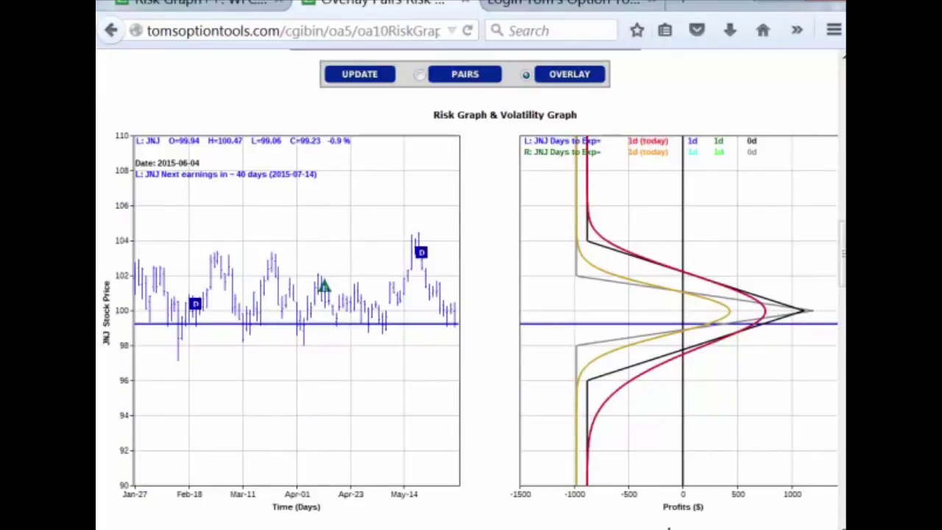
scroll(467, 285, "right", 3)
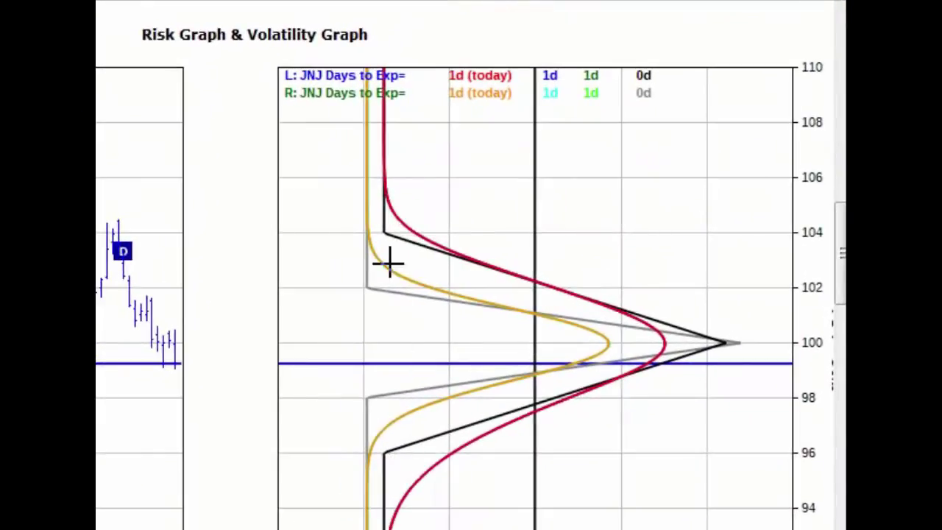
left_click_drag(839, 236, 827, 84)
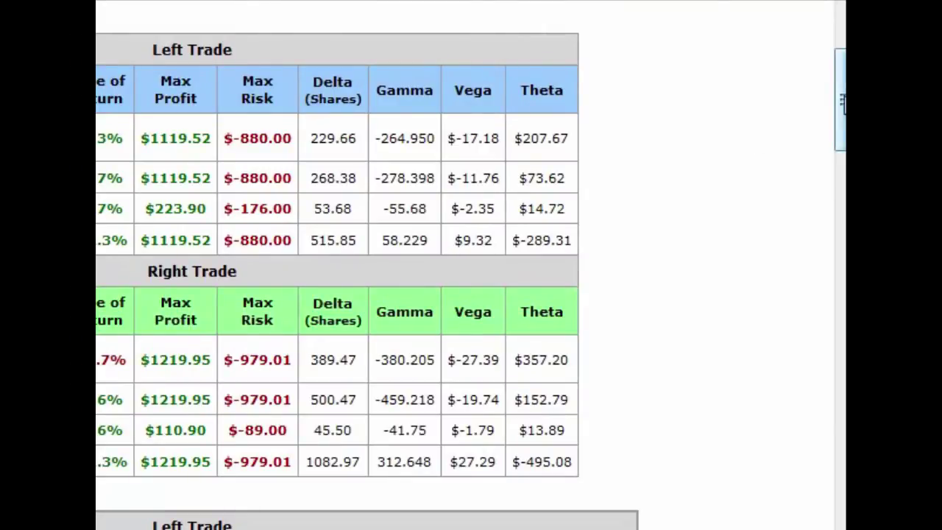
left_click_drag(843, 103, 843, 239)
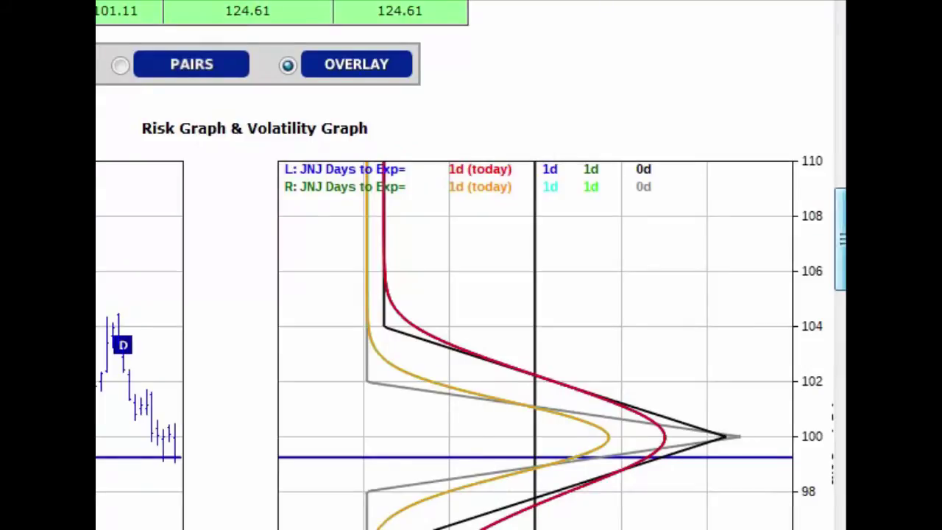
left_click_drag(842, 239, 843, 249)
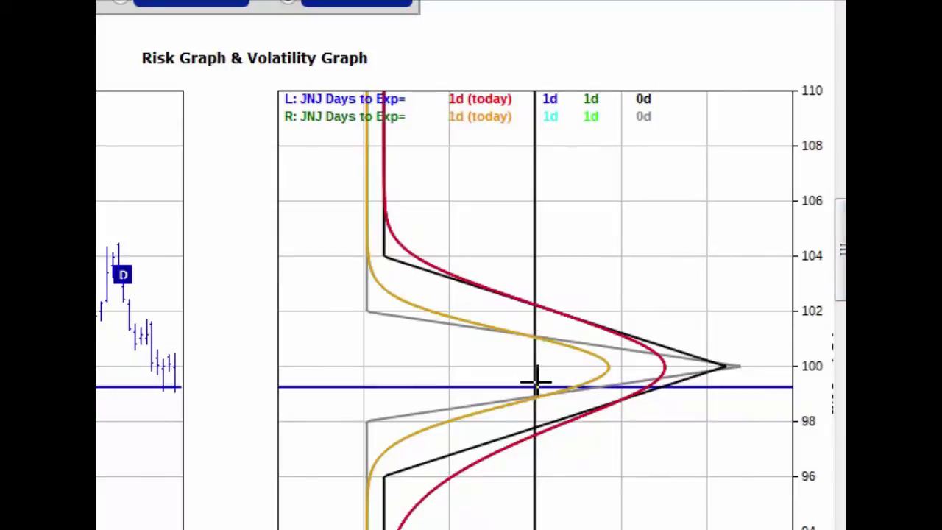
left_click_drag(839, 250, 842, 93)
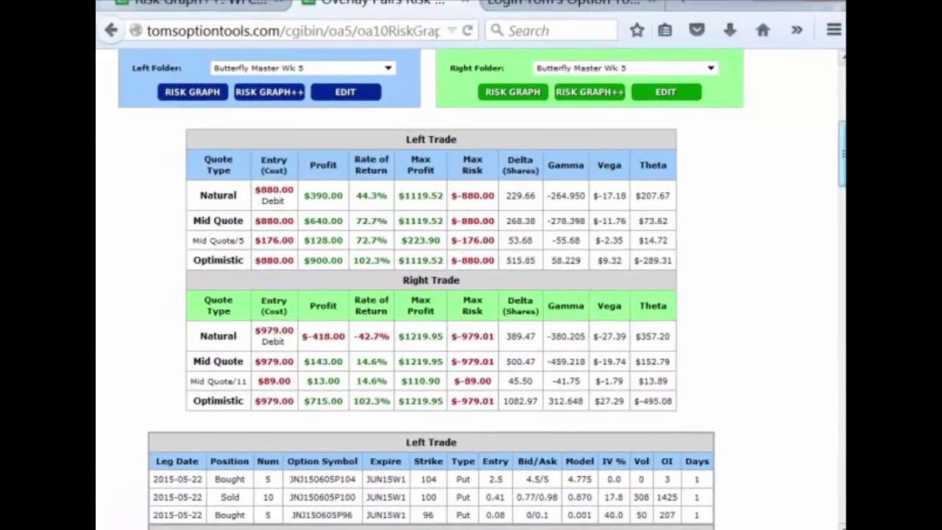
- Set the left and right quote predictions to Mid Quotes - 1 Profit Row, apply them to the overlay, and review the trade tables
scroll(471, 294, "up", 3)
scroll(471, 294, "down", 5)
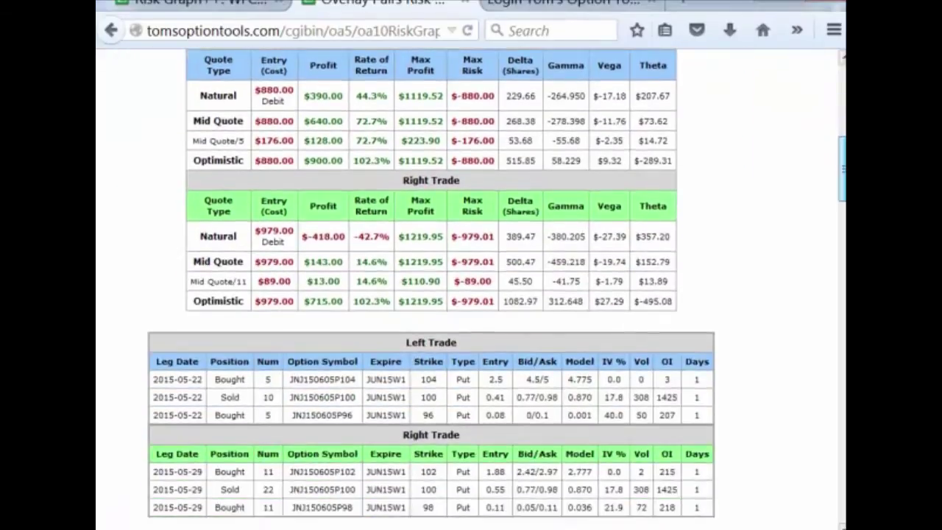
scroll(471, 295, "down", 10)
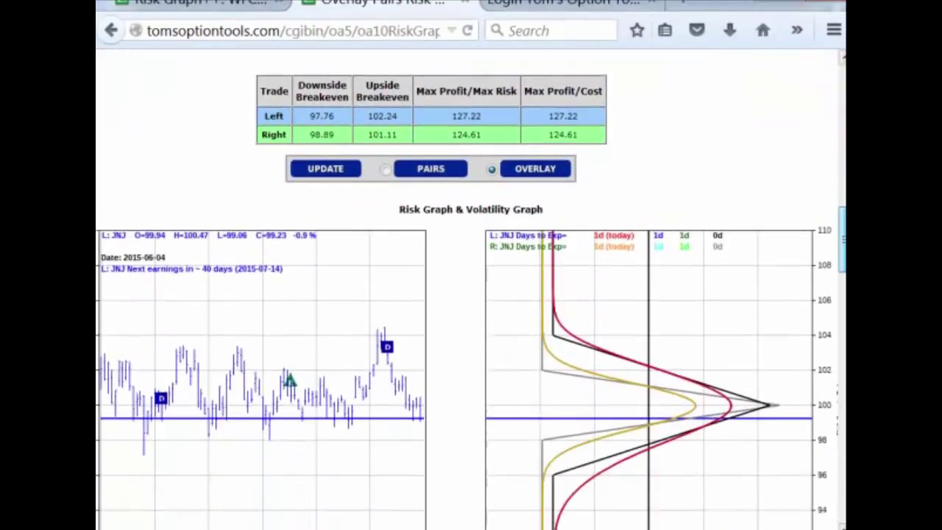
scroll(471, 294, "down", 20)
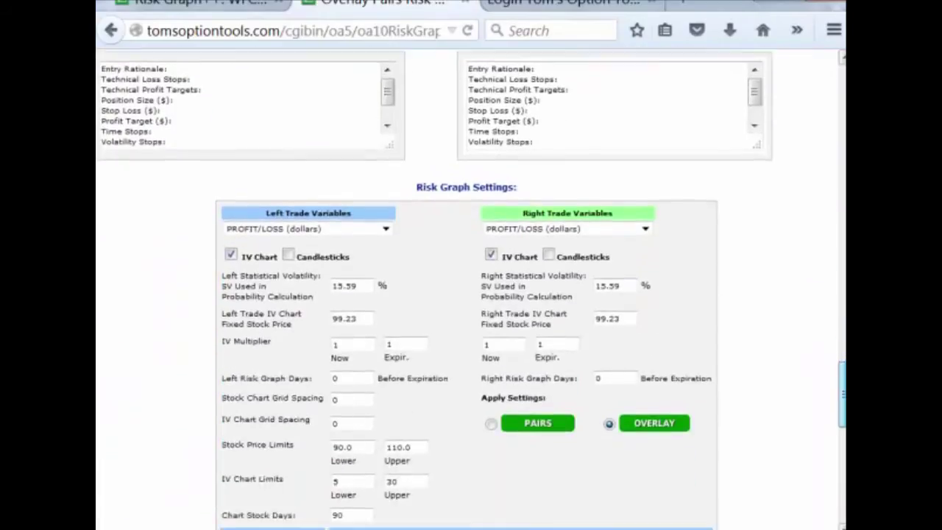
scroll(525, 431, "down", 3)
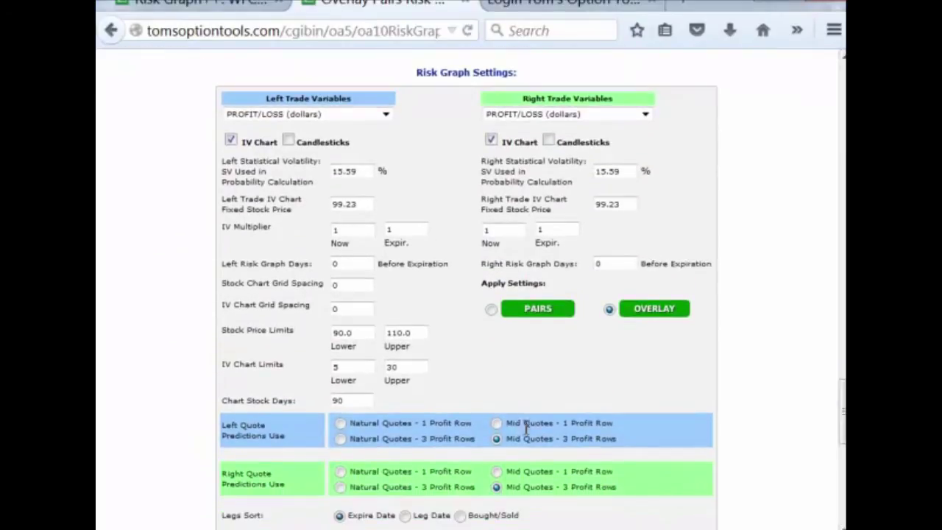
left_click(496, 423)
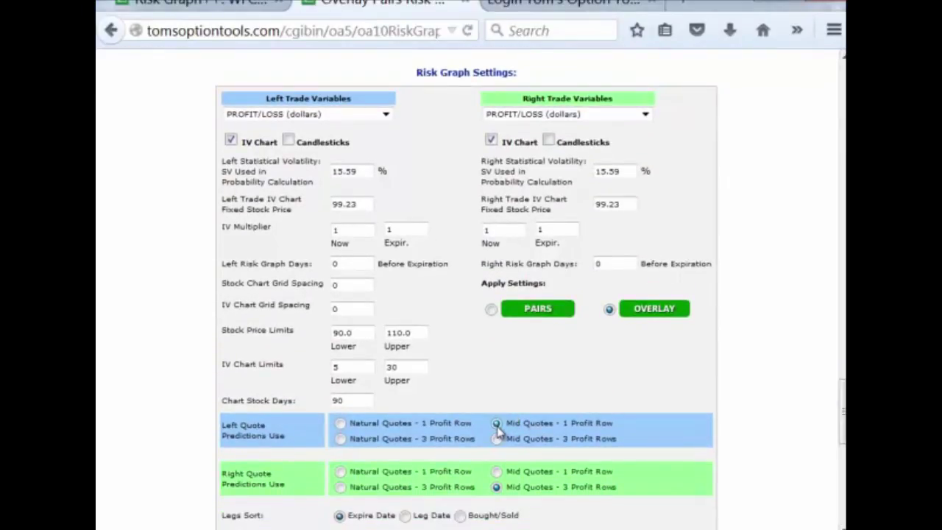
left_click(497, 472)
left_click(656, 310)
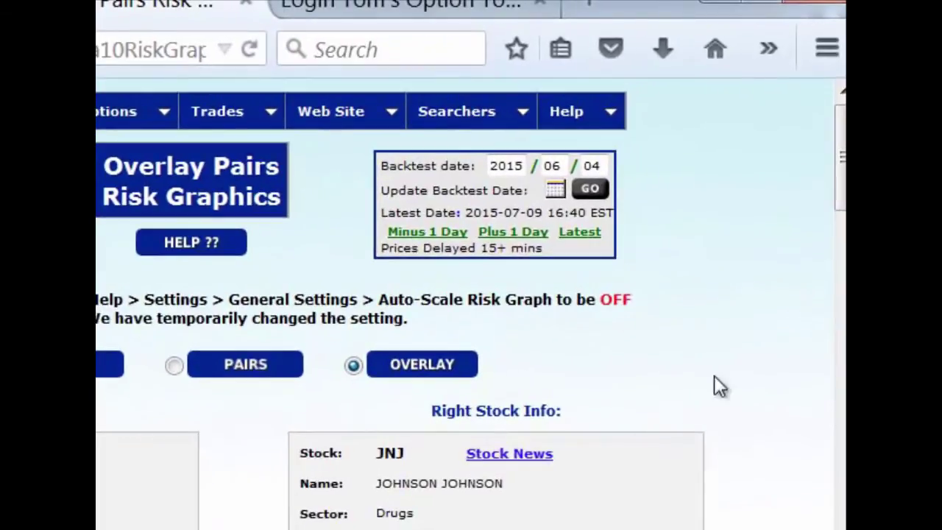
left_click_drag(842, 151, 801, 254)
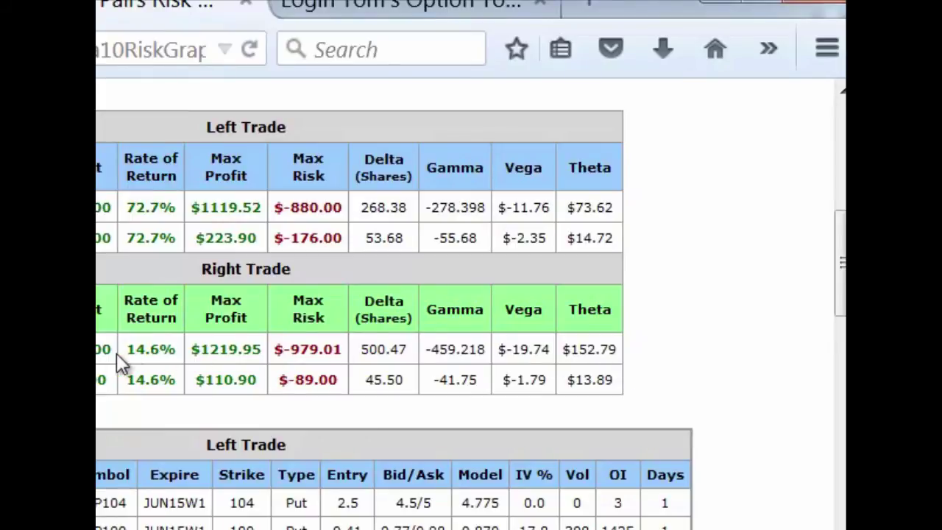
- Set the left and right quote predictions back to Mid Quotes - 3 Profit Rows and apply them to the overlay
left_click_drag(841, 264, 841, 529)
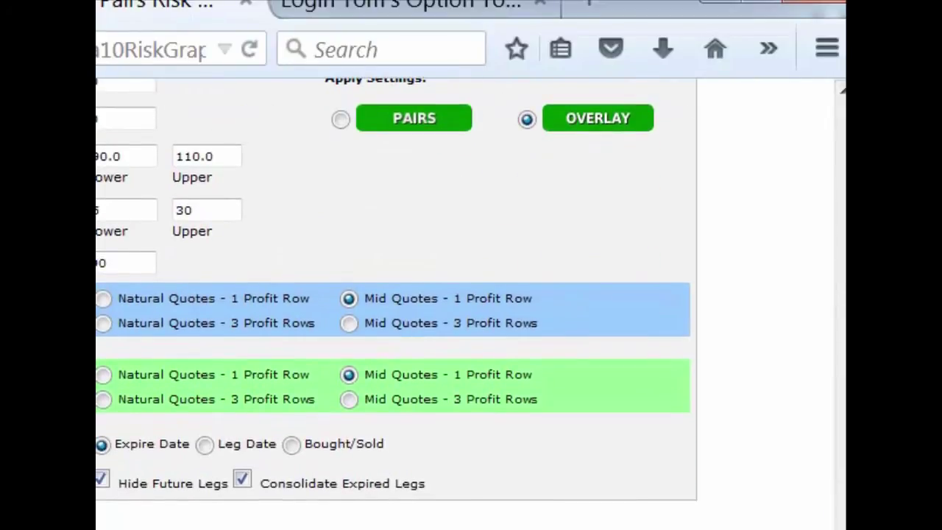
left_click(349, 399)
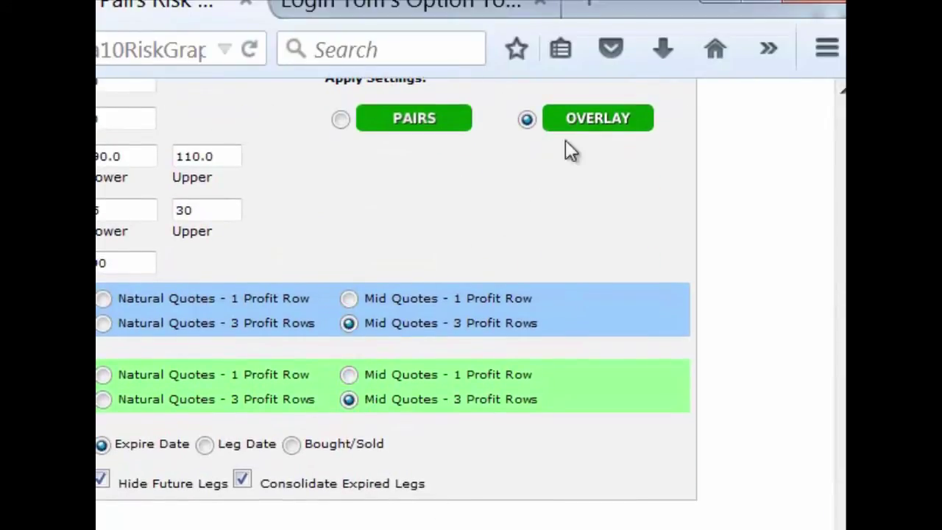
left_click(610, 125)
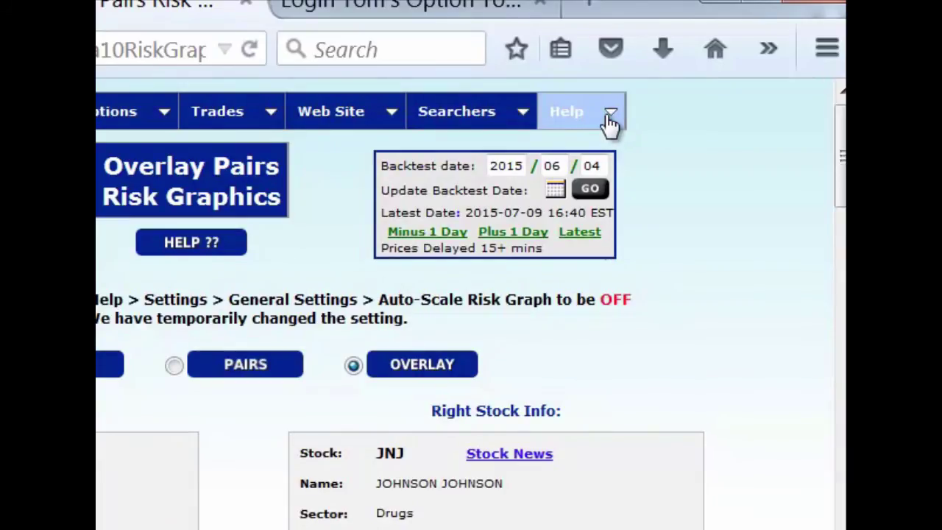
- Compare both trades' returns and Greeks, including the right trade's Mid Quote delta, against their breakevens and overlaid profit curves
left_click_drag(839, 130, 816, 255)
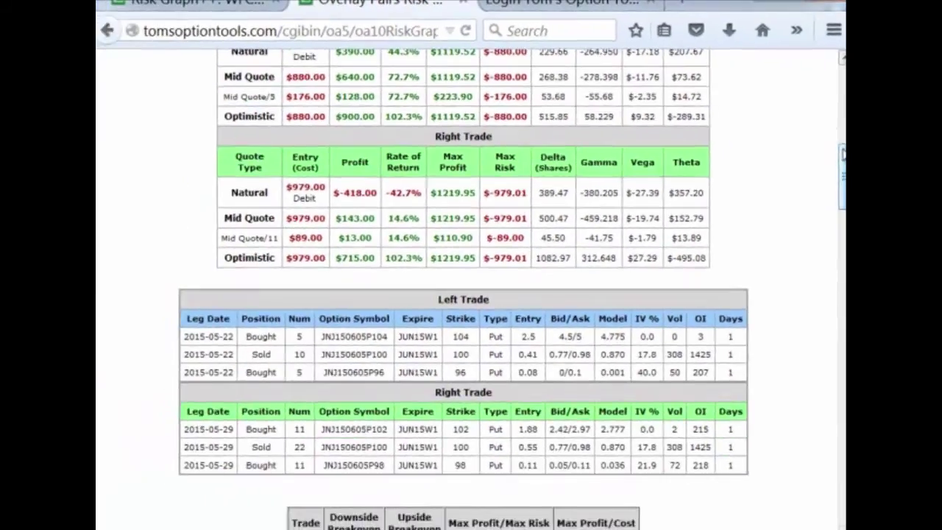
scroll(843, 139, "up", 3)
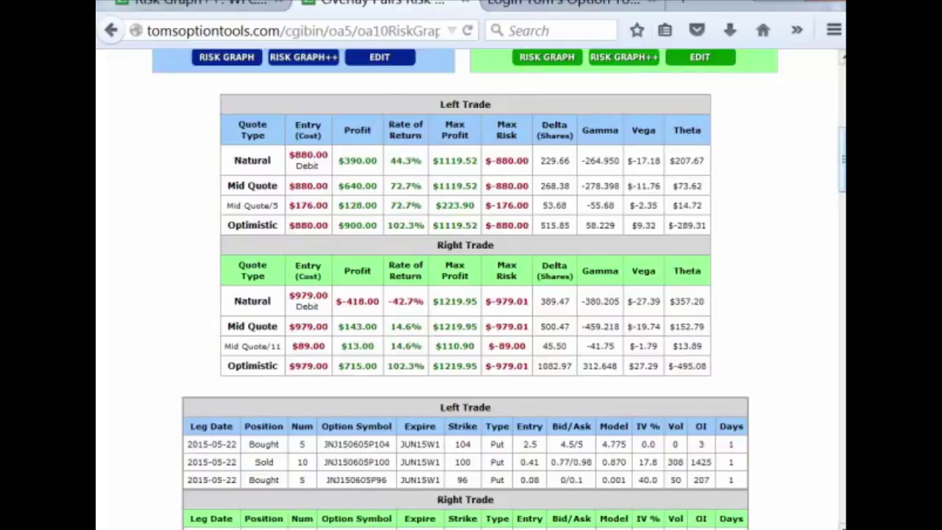
scroll(842, 158, "down", 1)
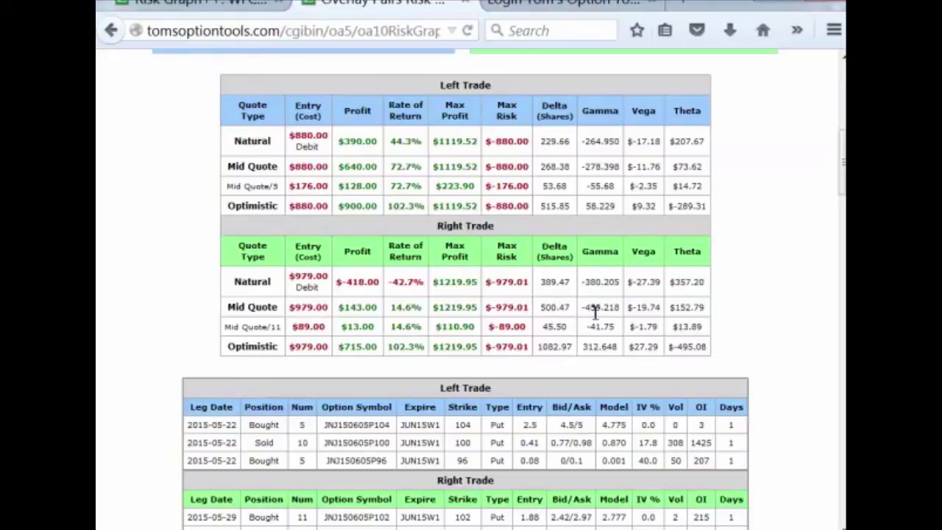
left_click_drag(571, 309, 540, 313)
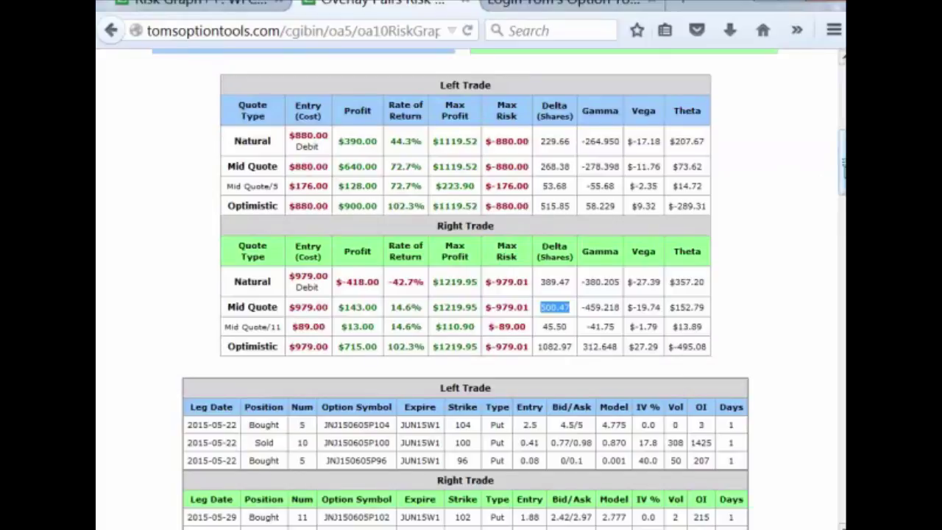
left_click_drag(843, 173, 819, 267)
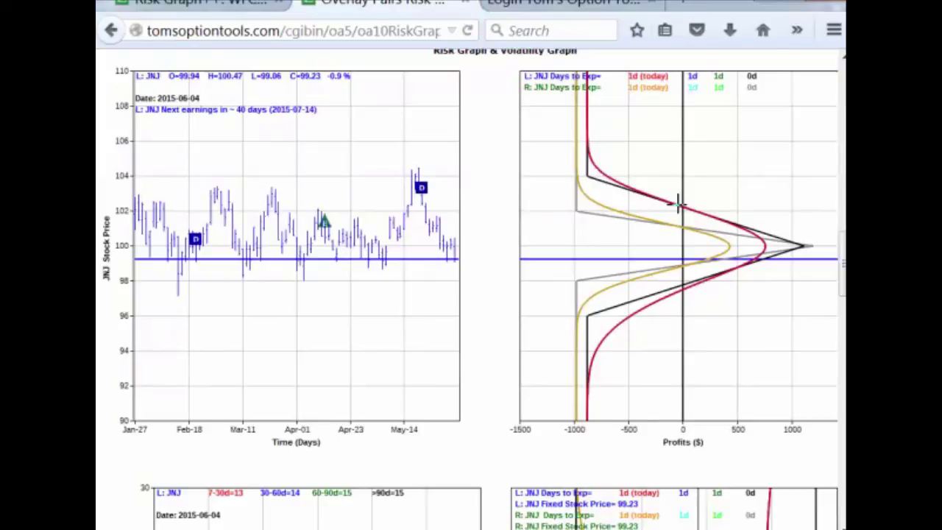
left_click_drag(841, 238, 841, 206)
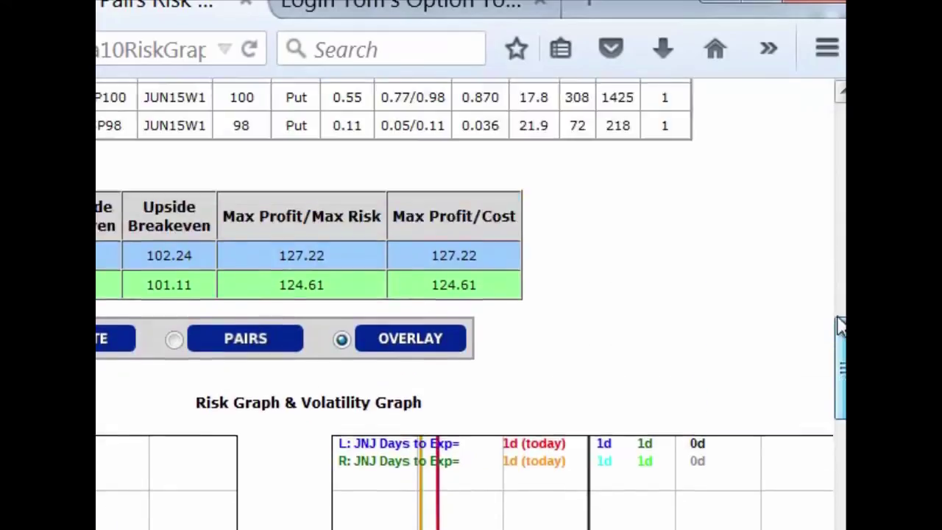
left_click_drag(841, 326, 822, 111)
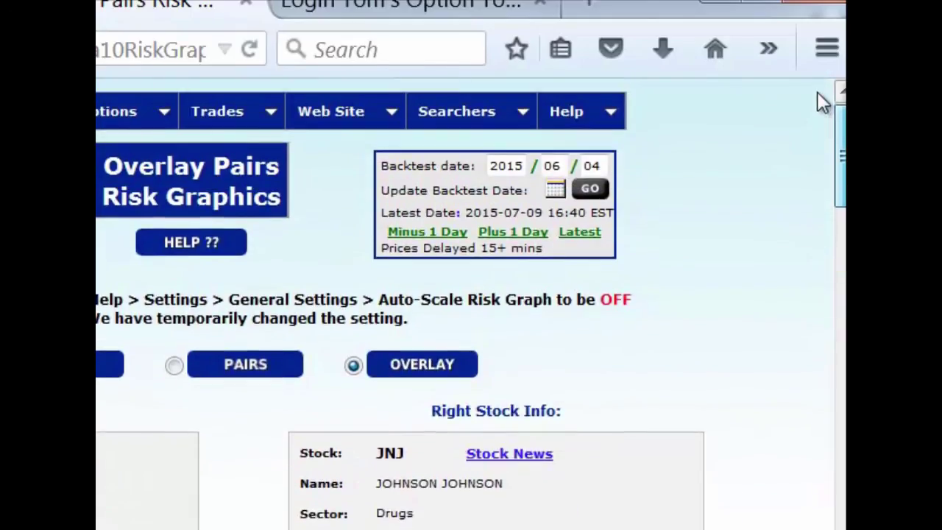
left_click_drag(840, 138, 842, 151)
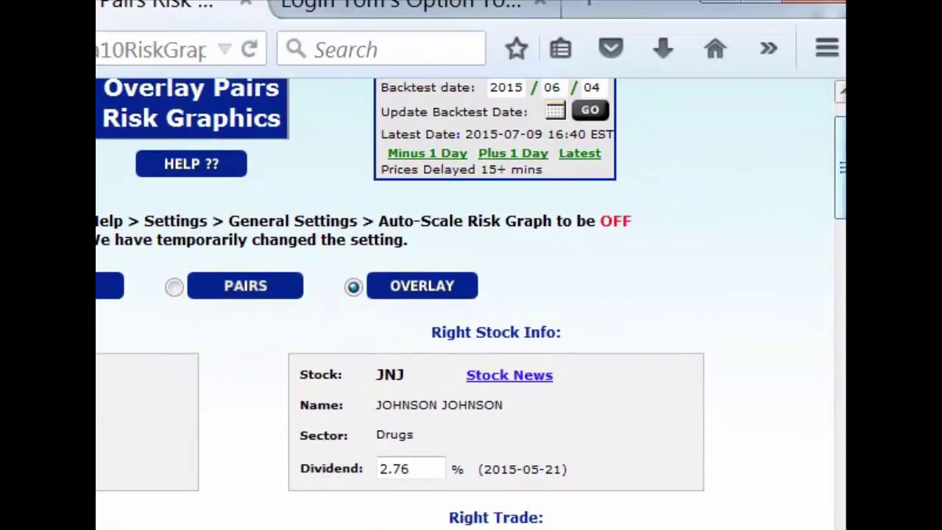